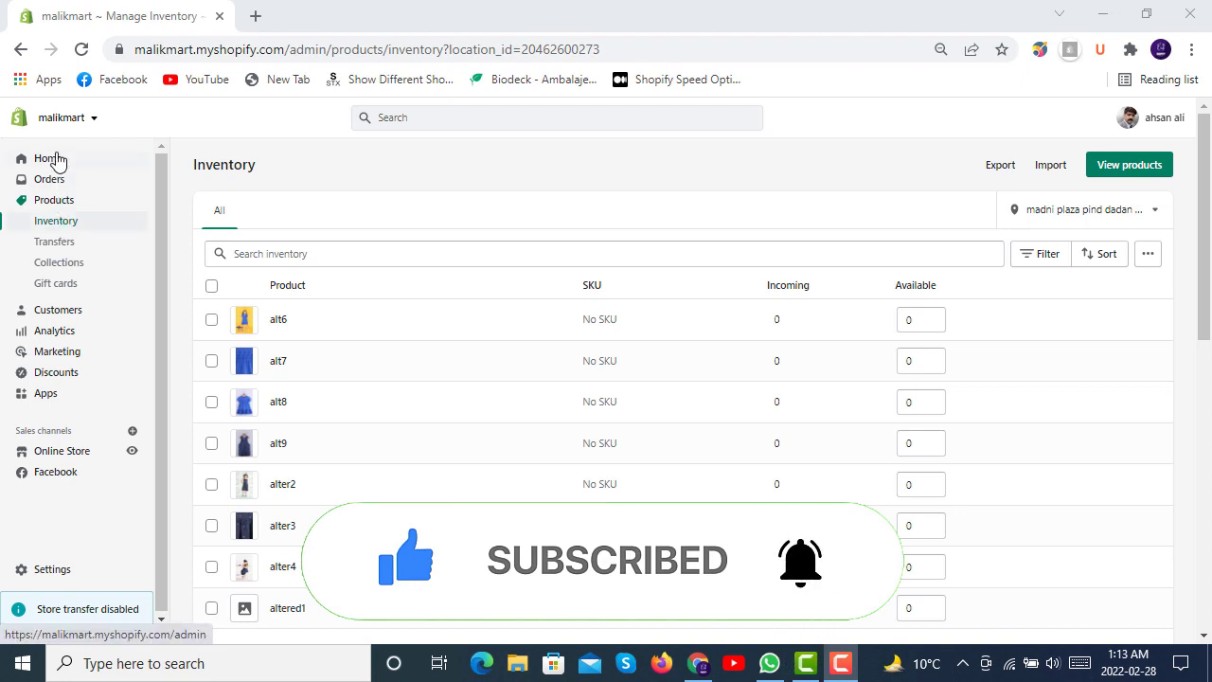
View the store's full product list, and open the inventory list.
left_click(65, 208)
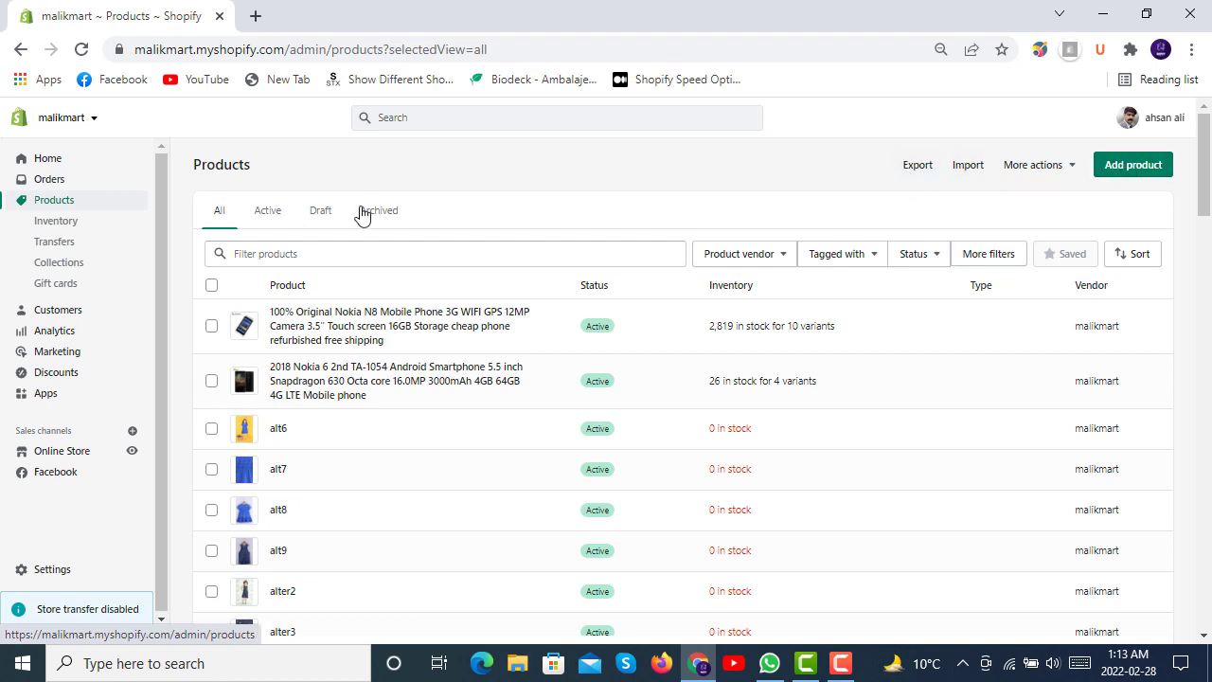
left_click(52, 229)
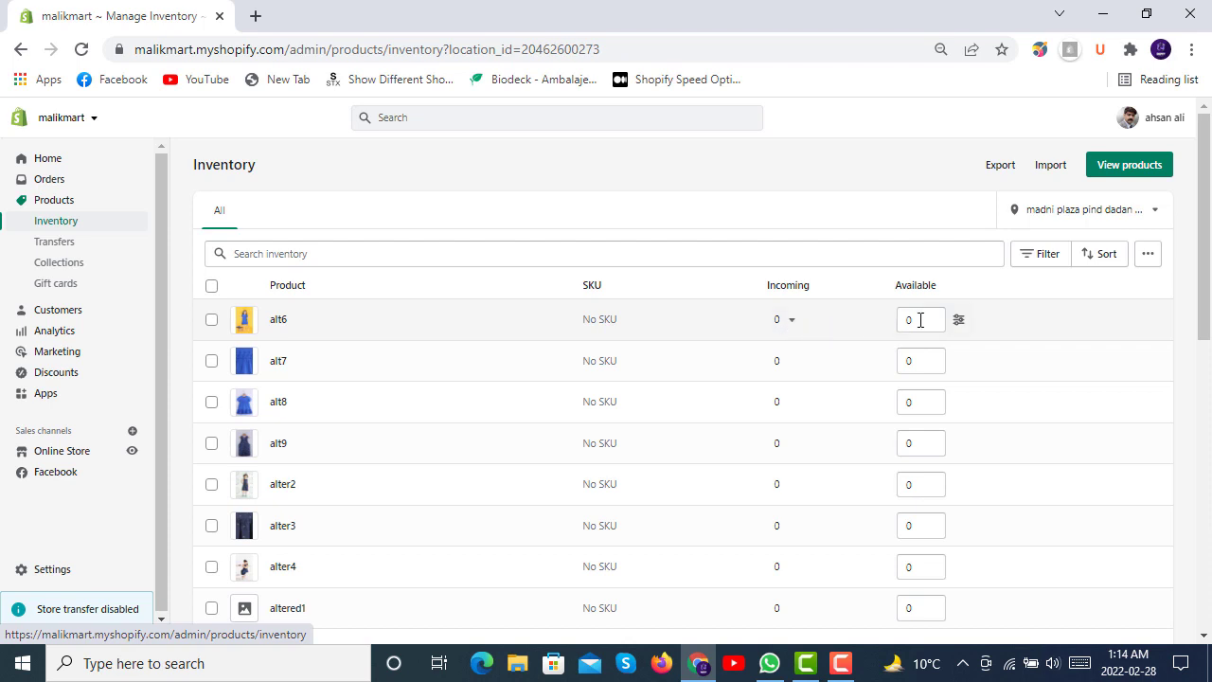
Try selecting the alt6 item in the inventory, and check the product list before returning to the inventory.
left_click(388, 323)
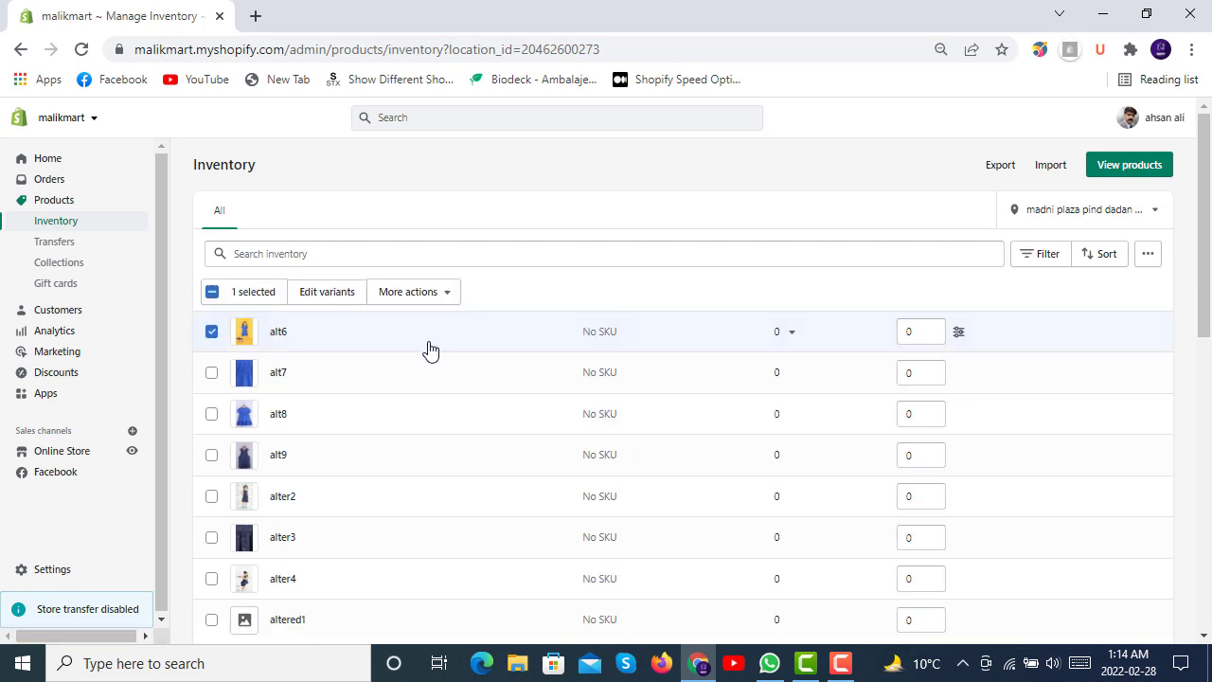
left_click(438, 336)
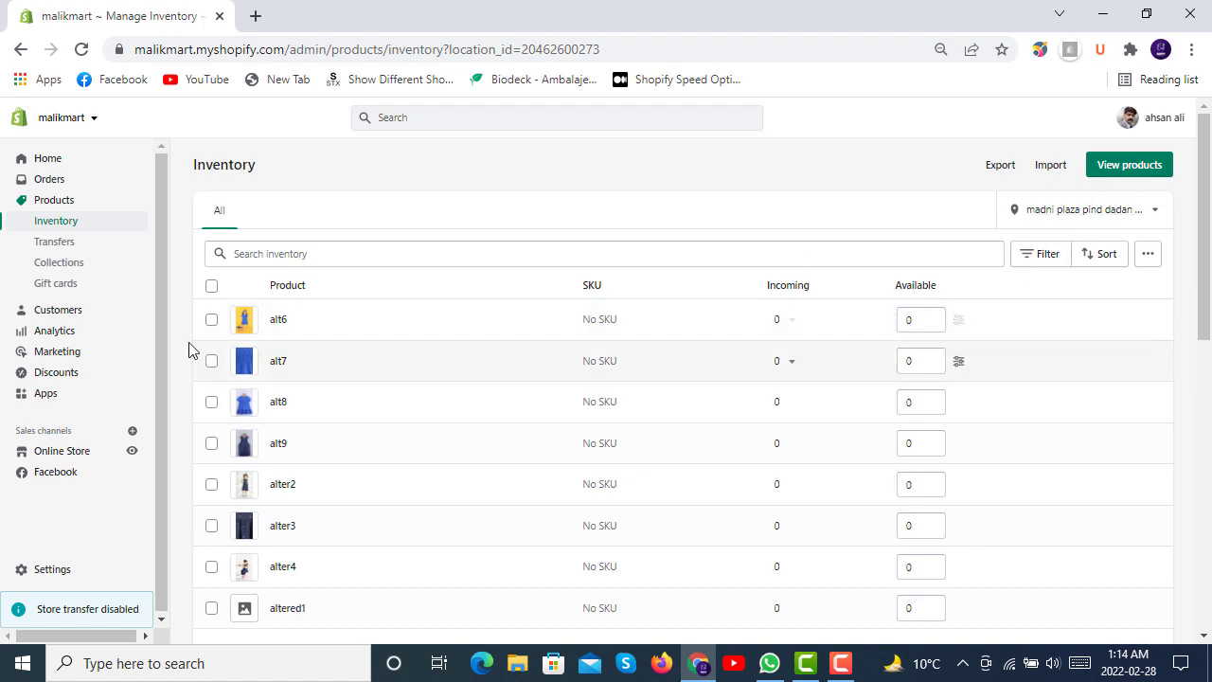
left_click(211, 320)
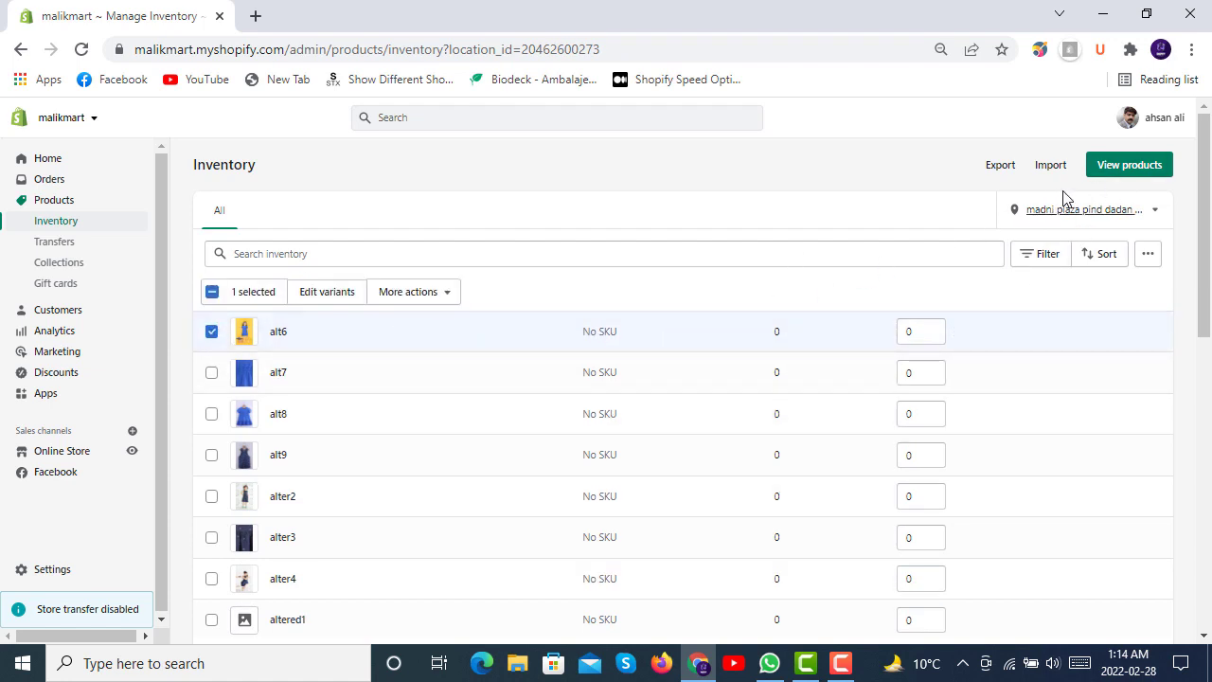
left_click(1130, 172)
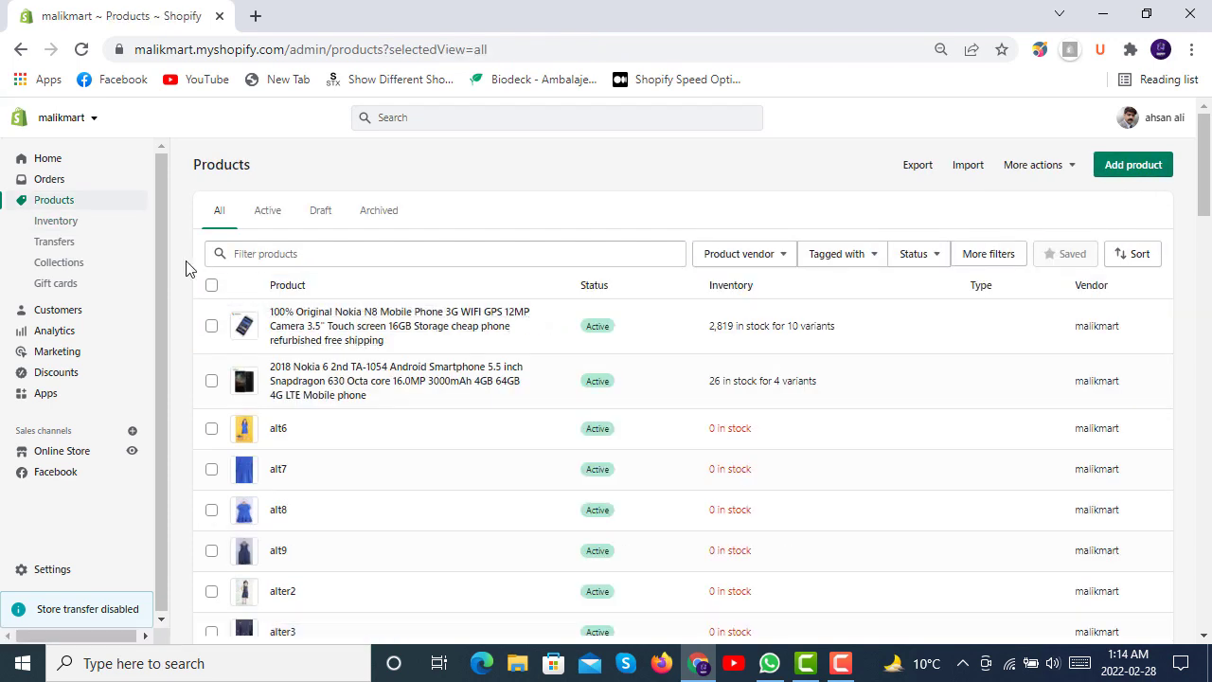
left_click(89, 230)
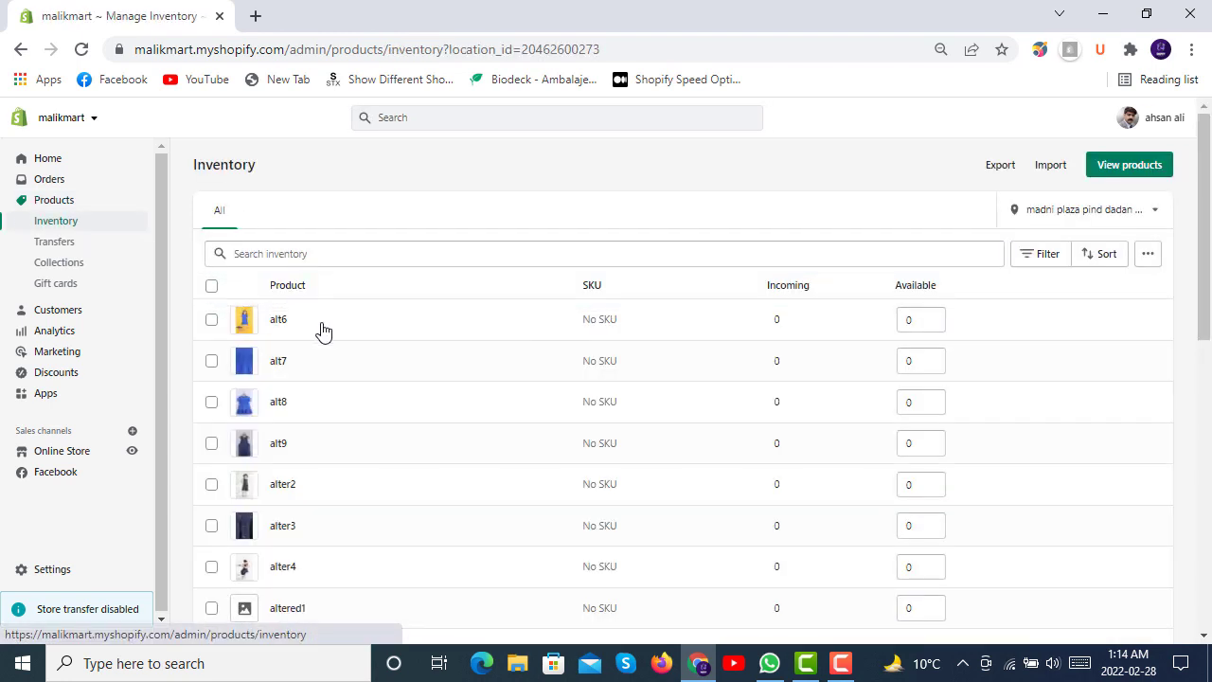
Set the available quantity of the alt6 product to 10 and save it.
left_click(918, 321)
left_click(959, 321)
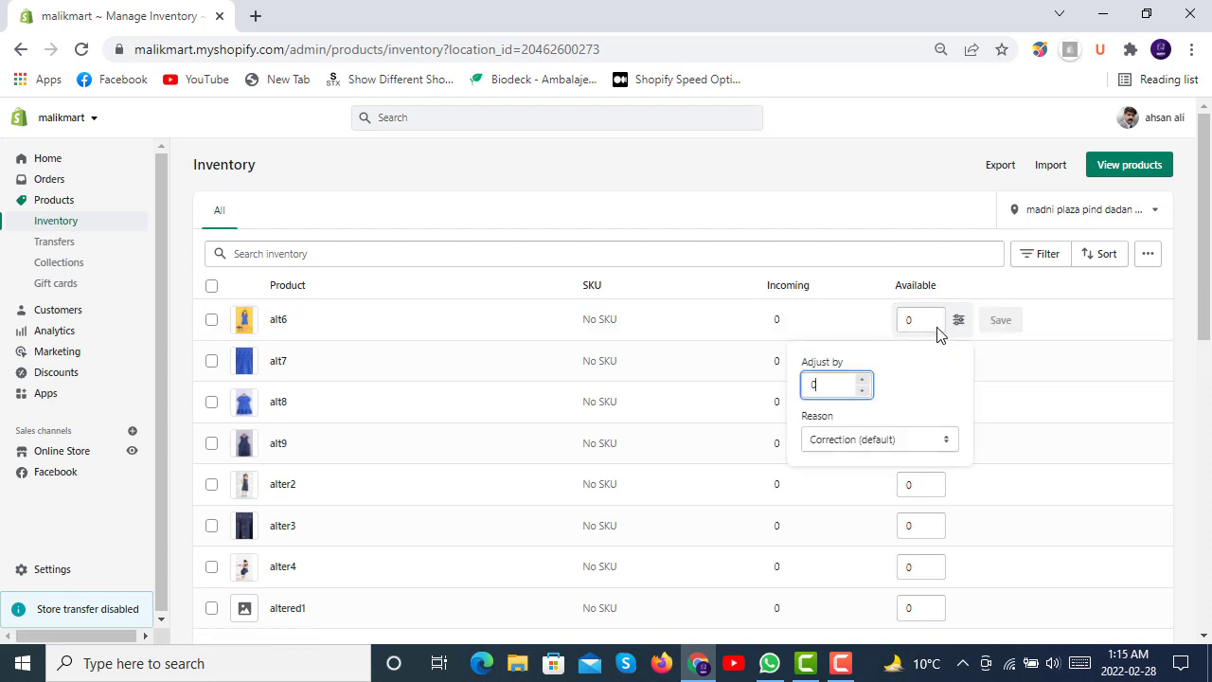
left_click(919, 320)
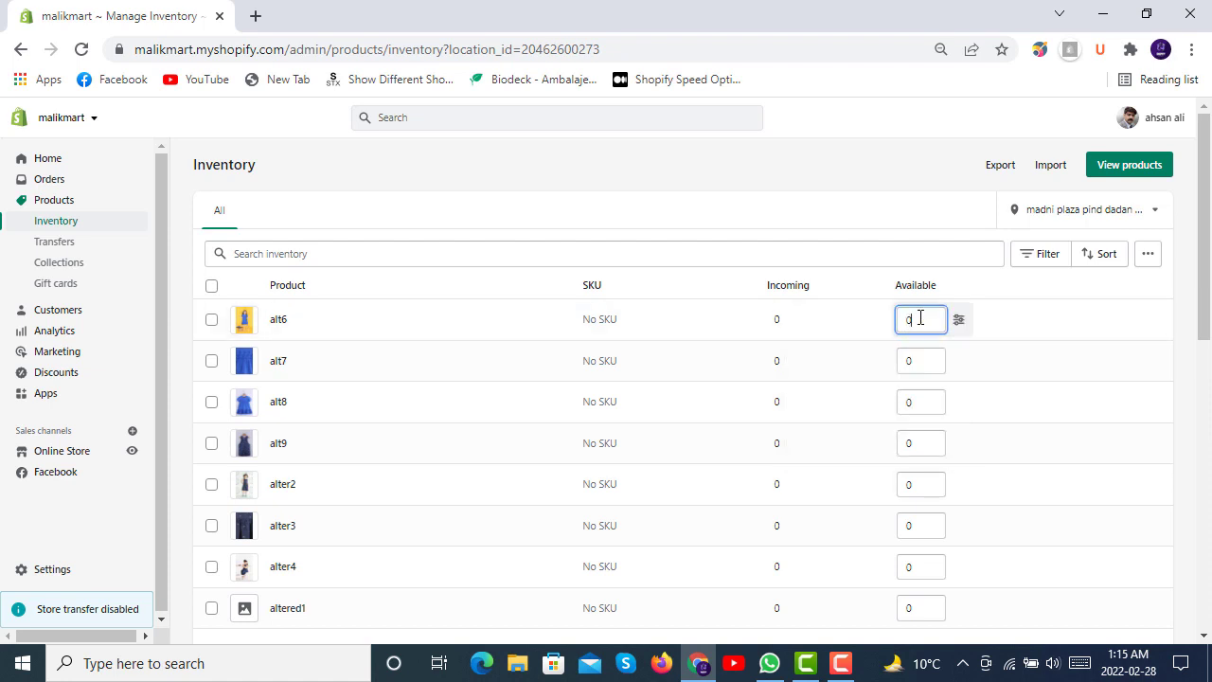
key("BackSpace")
type("10")
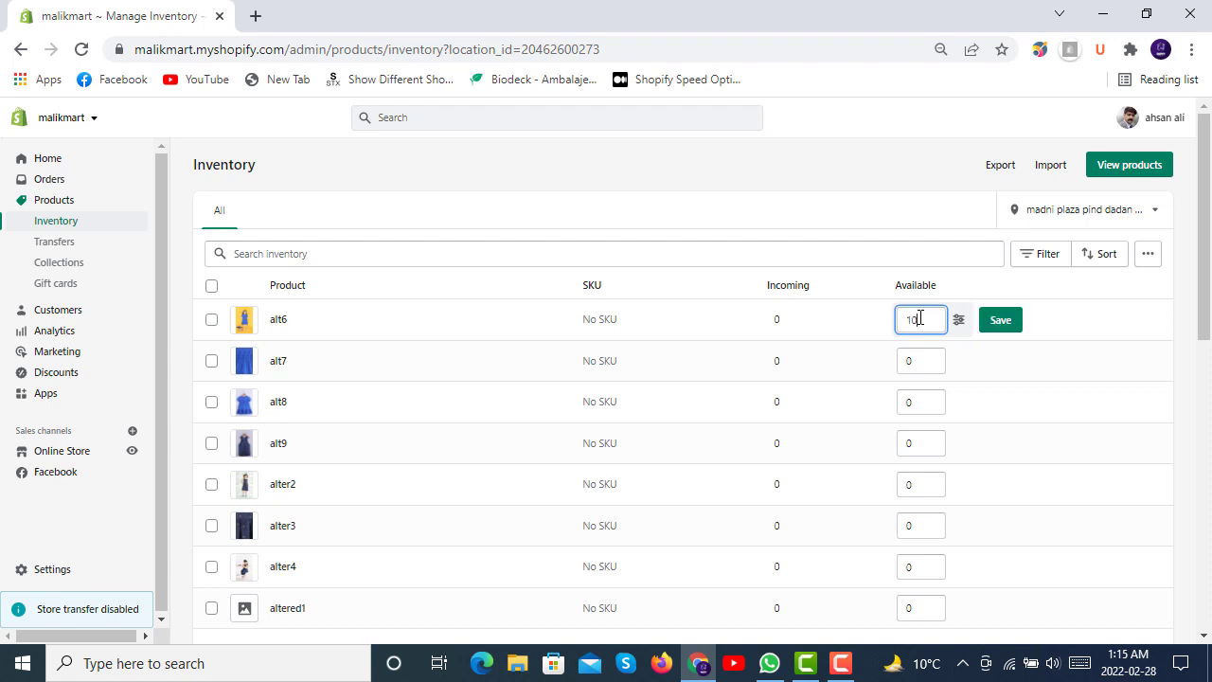
left_click(1000, 321)
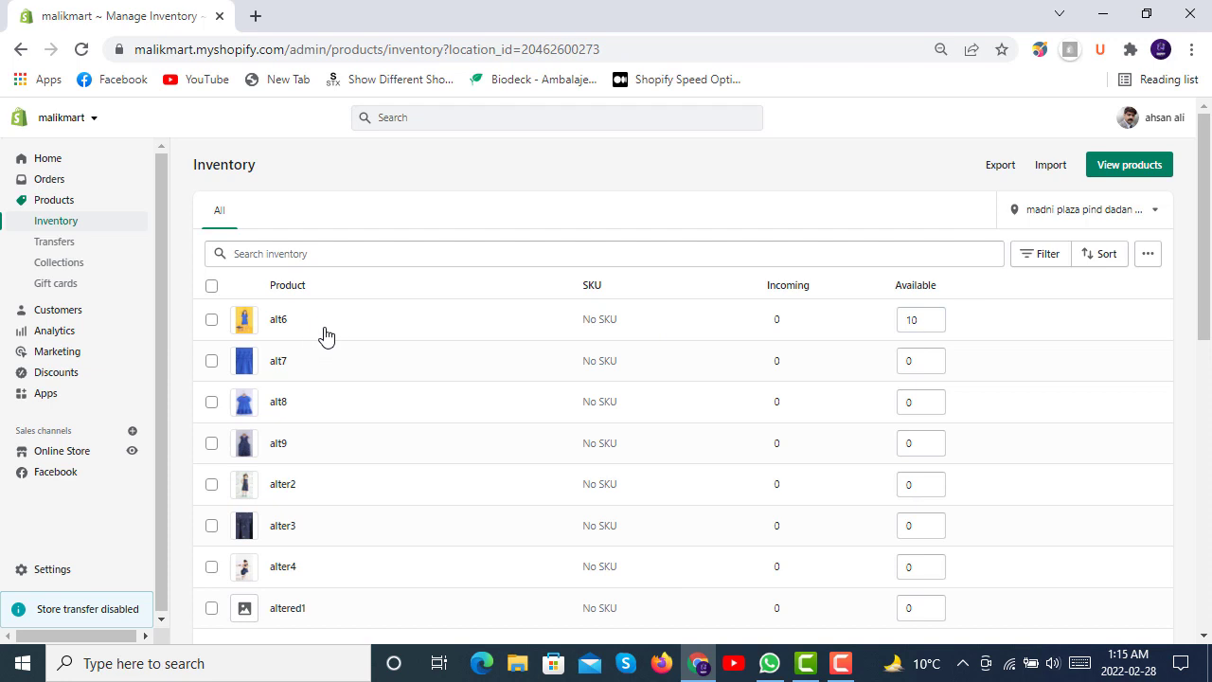
scroll(338, 335, "down", 7)
scroll(365, 344, "up", 1)
scroll(368, 344, "up", 6)
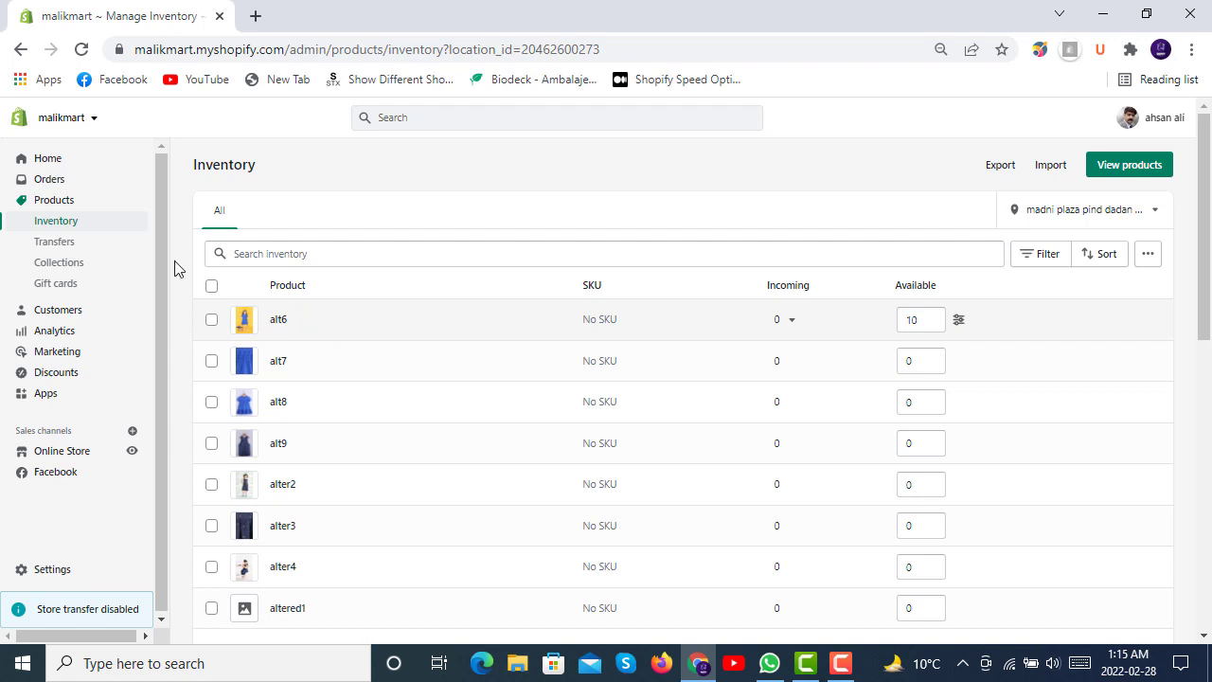
Start a new inventory transfer with the store's existing location as both its origin and its destination.
left_click(54, 242)
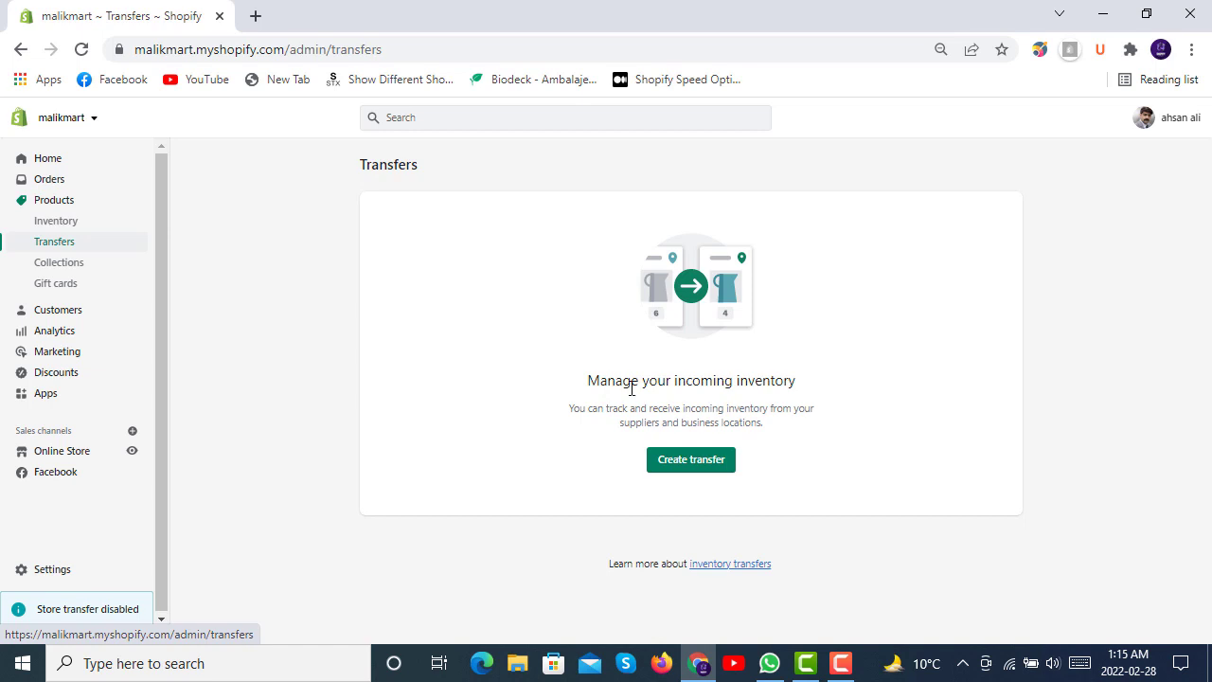
left_click(697, 468)
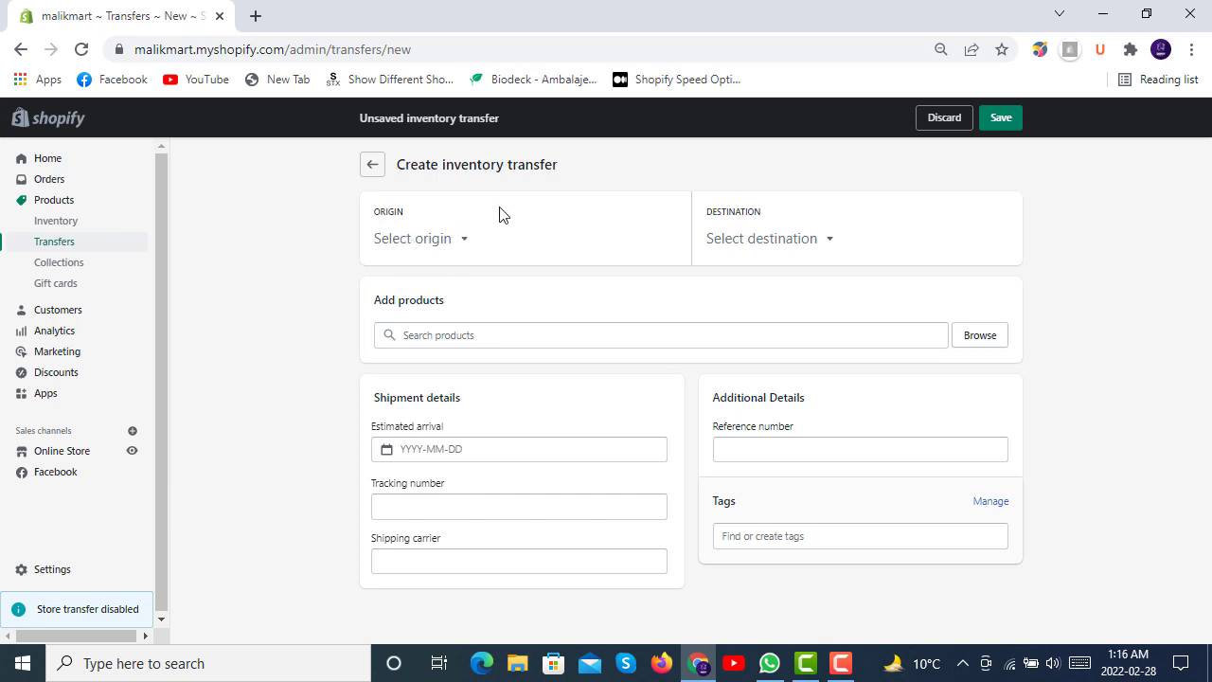
left_click(441, 242)
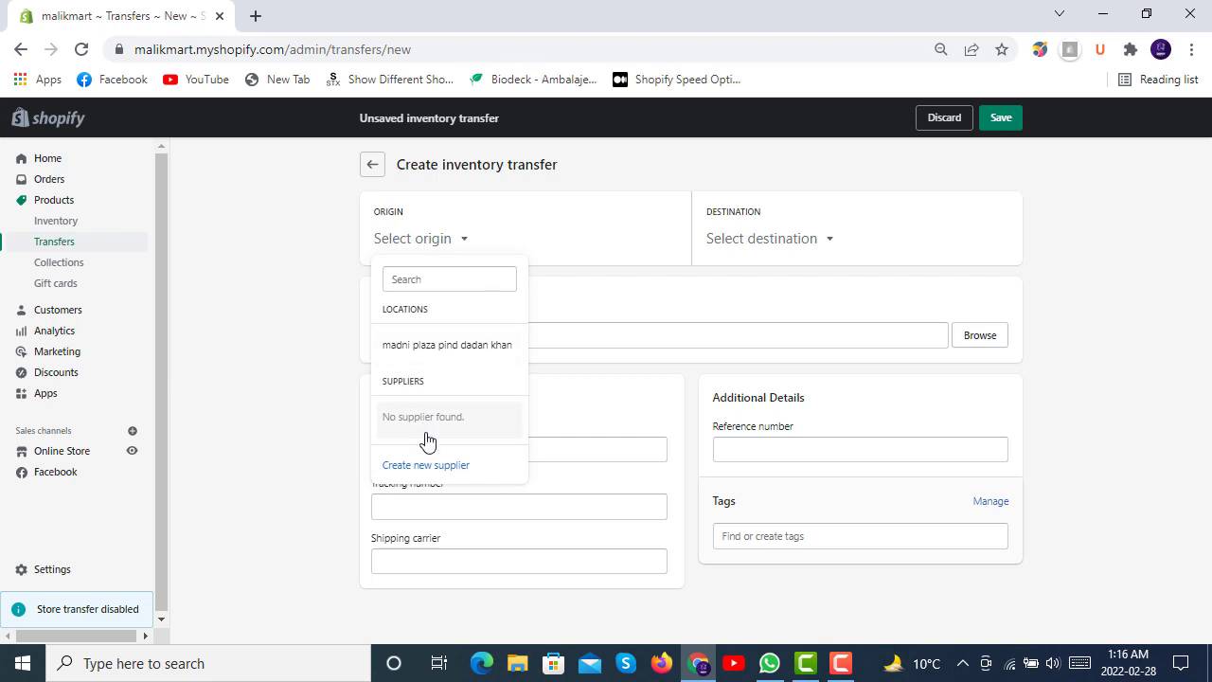
left_click(413, 348)
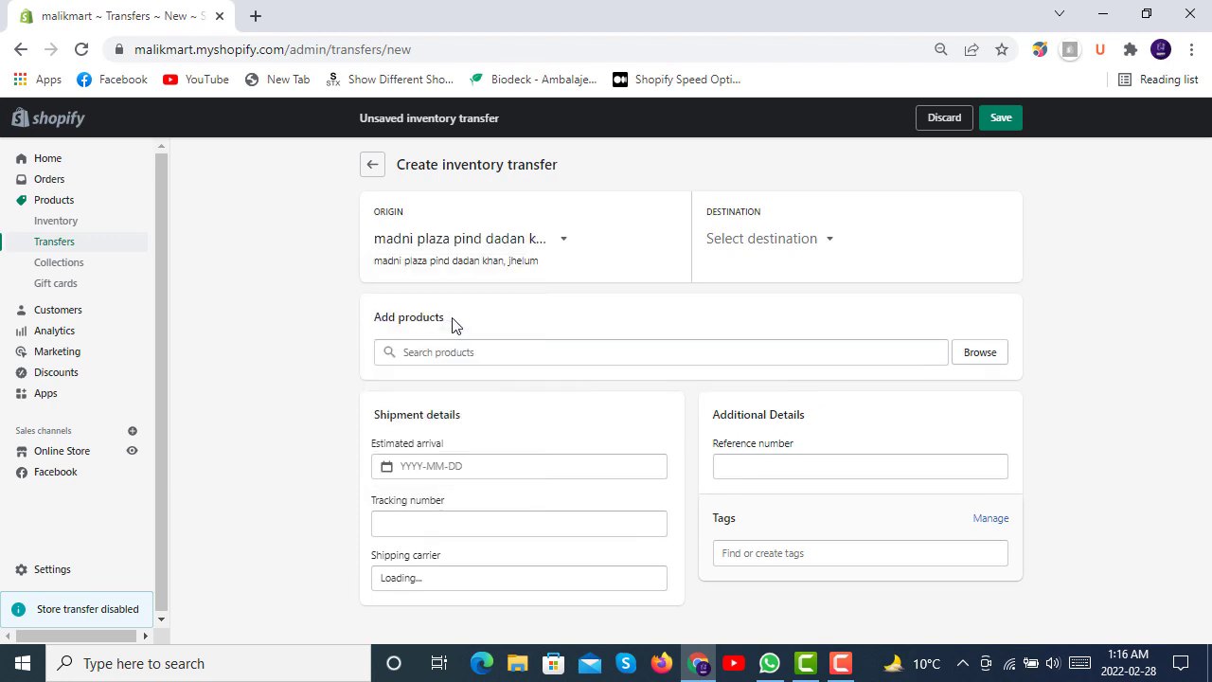
left_click(754, 243)
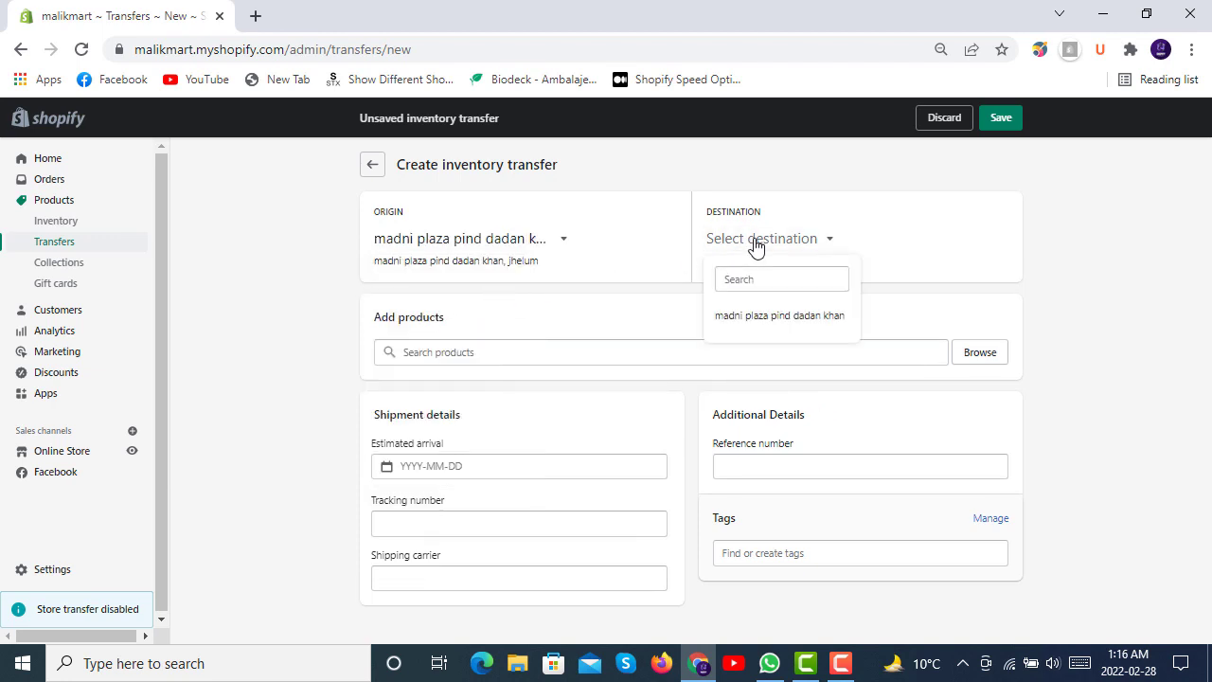
left_click(775, 322)
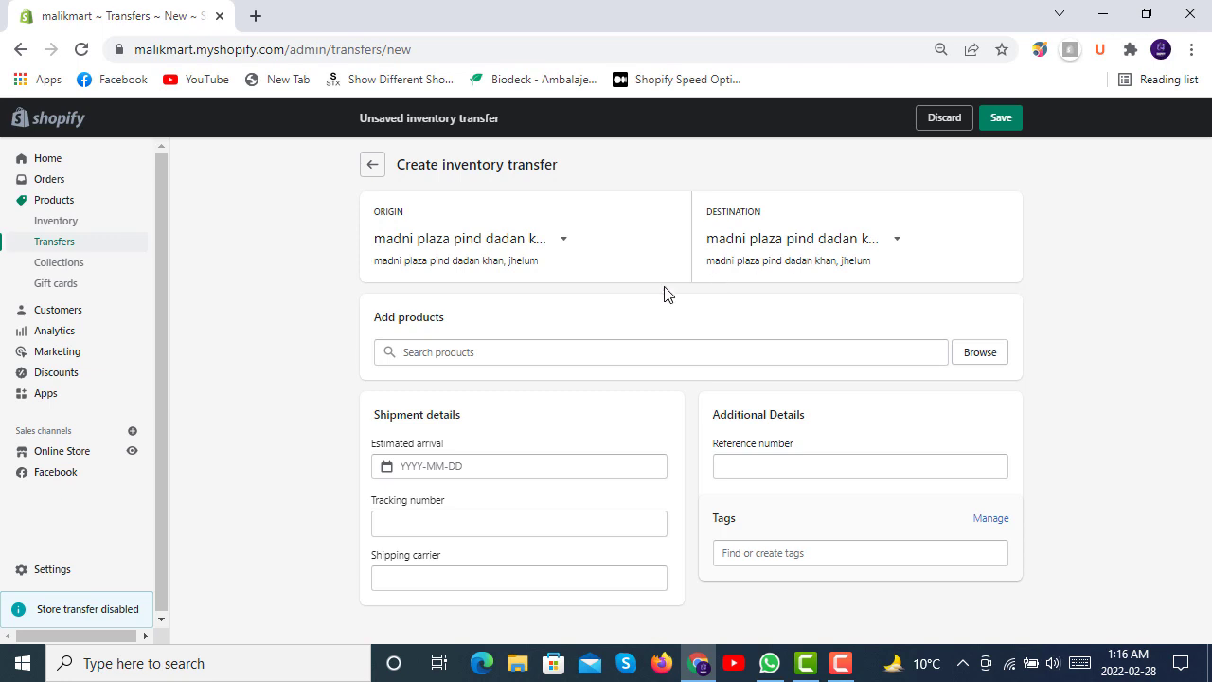
Browse all products available for the transfer and close the product picker without adding any.
left_click(731, 357)
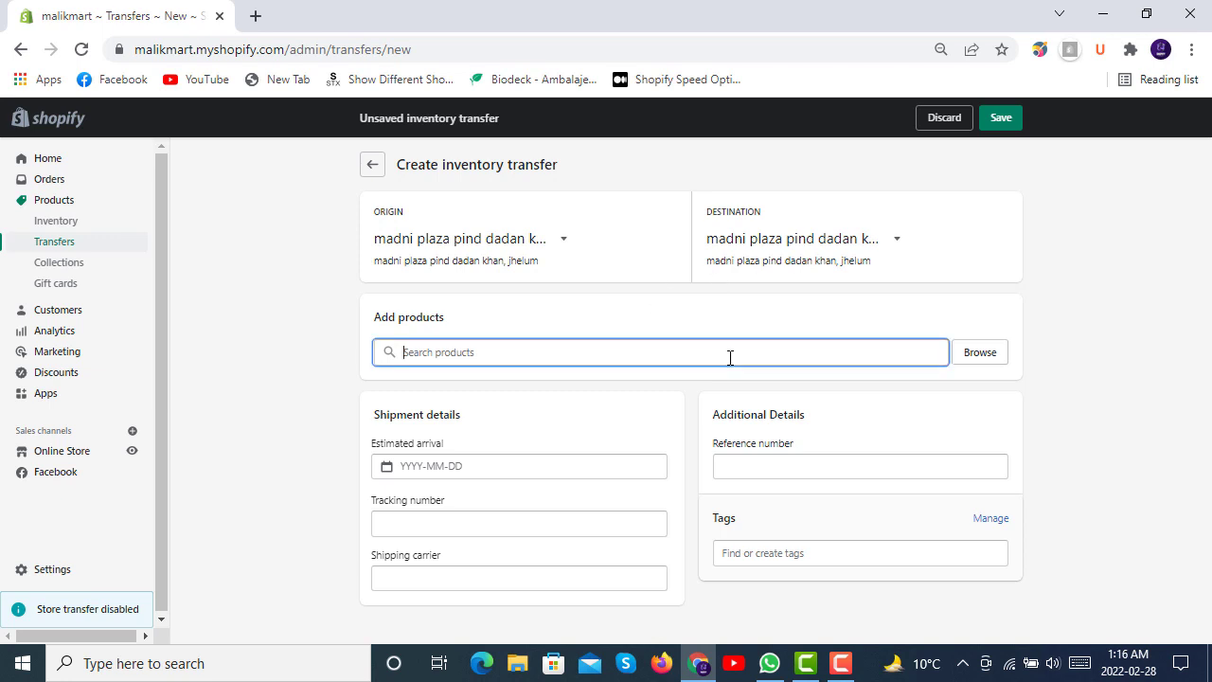
left_click(972, 352)
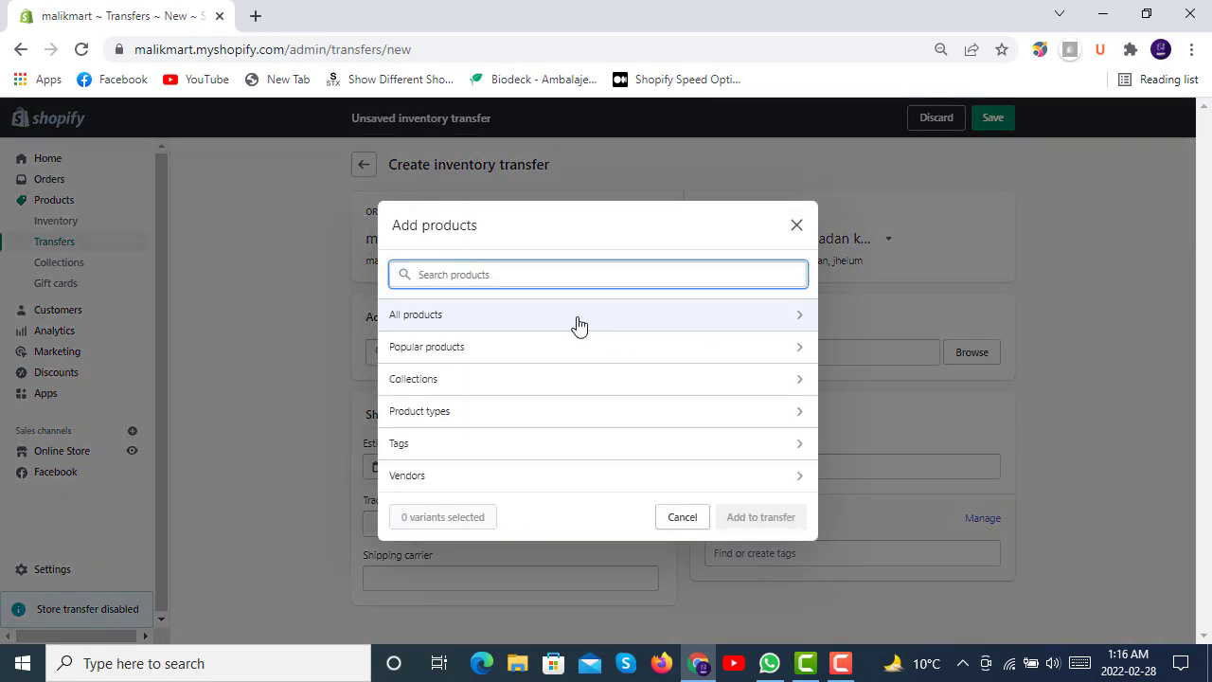
left_click(545, 318)
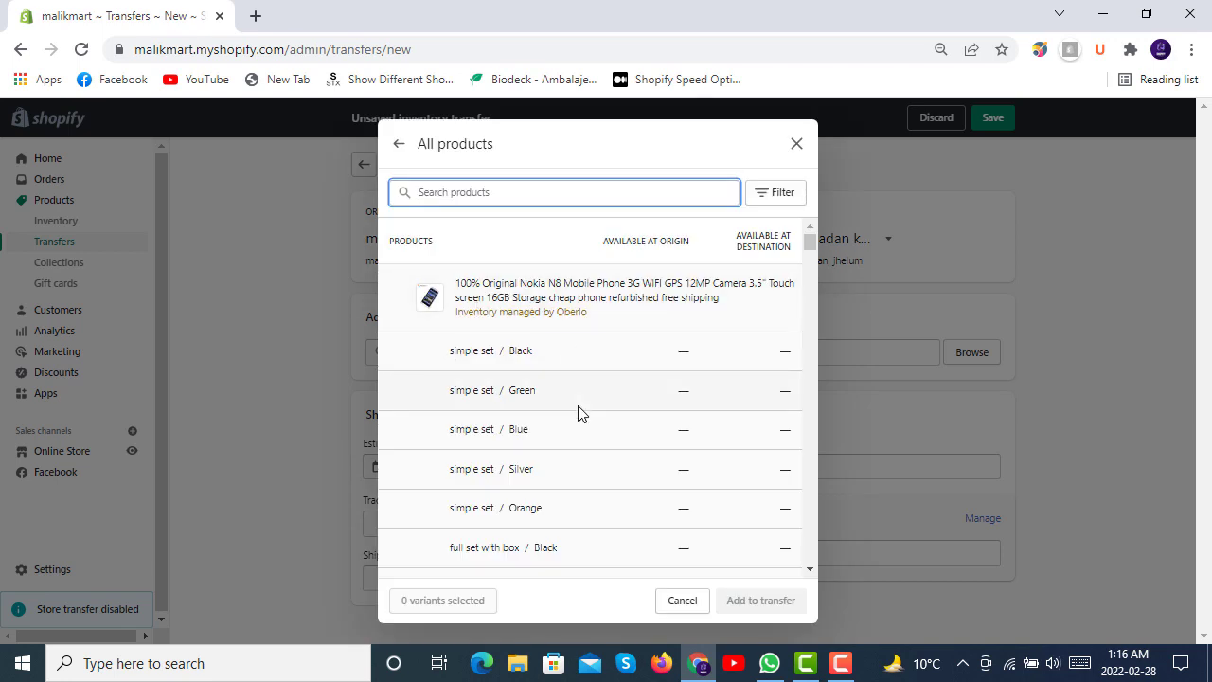
scroll(579, 412, "down", 5)
scroll(580, 410, "up", 10)
left_click(570, 349)
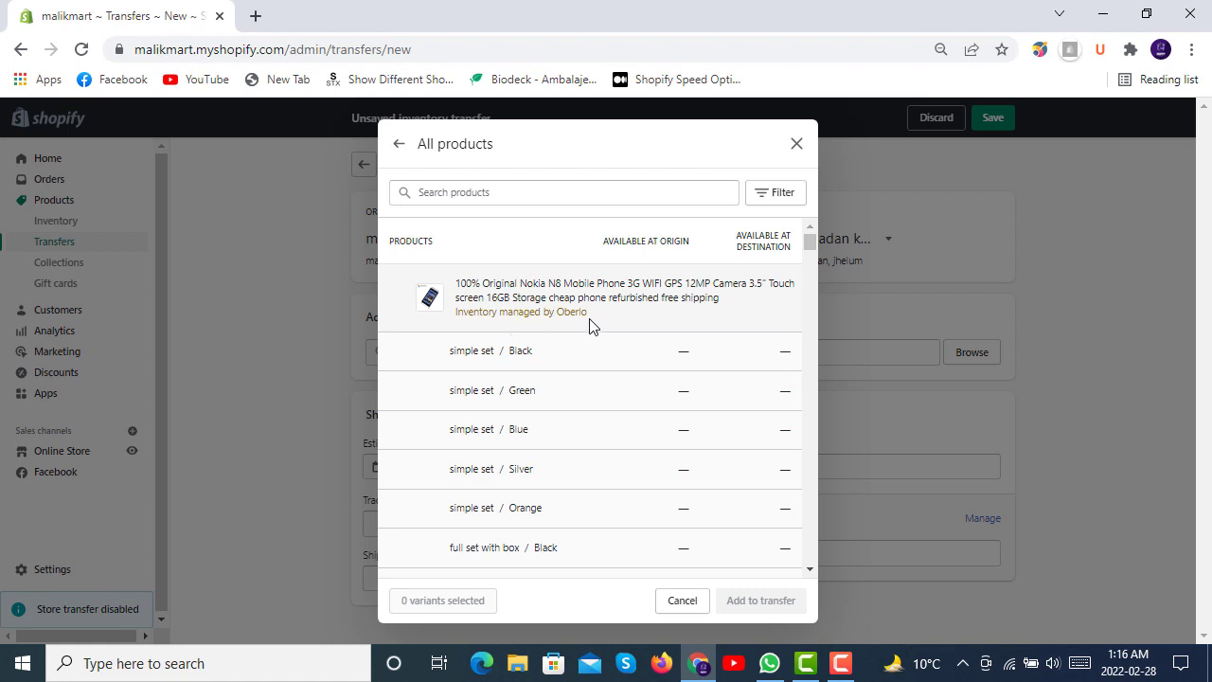
left_click(792, 147)
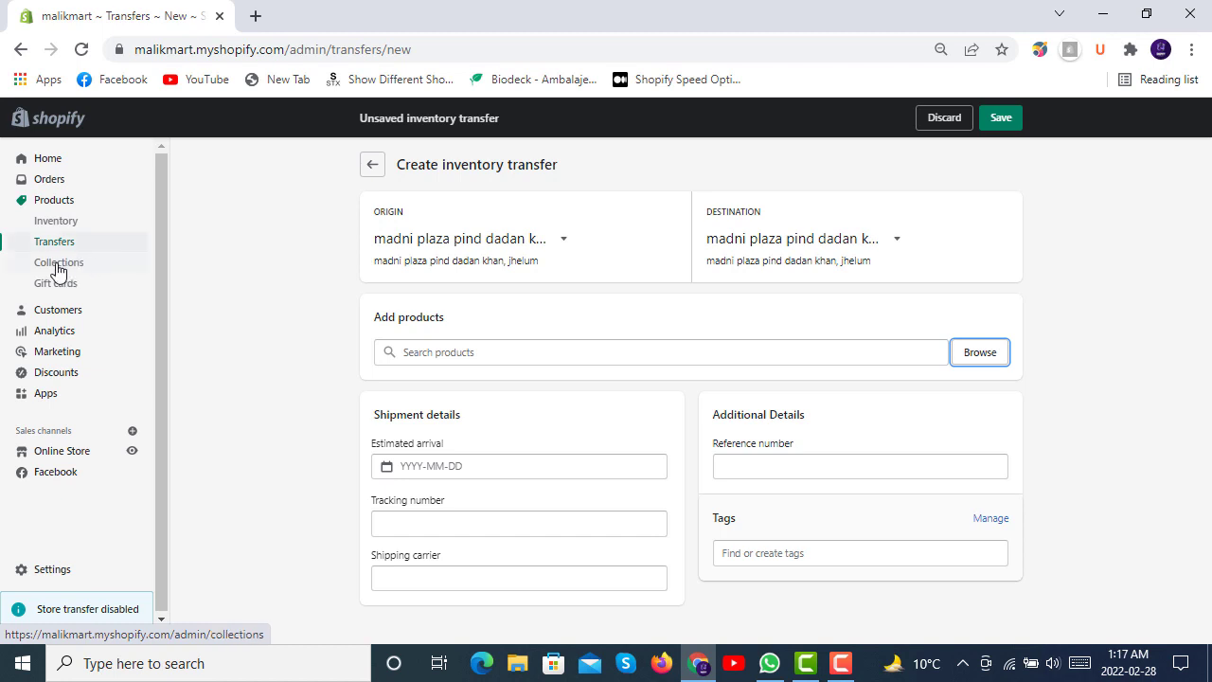
Abandon the unsaved inventory transfer and look over the collections and gift cards pages, ending on the collections.
left_click(110, 272)
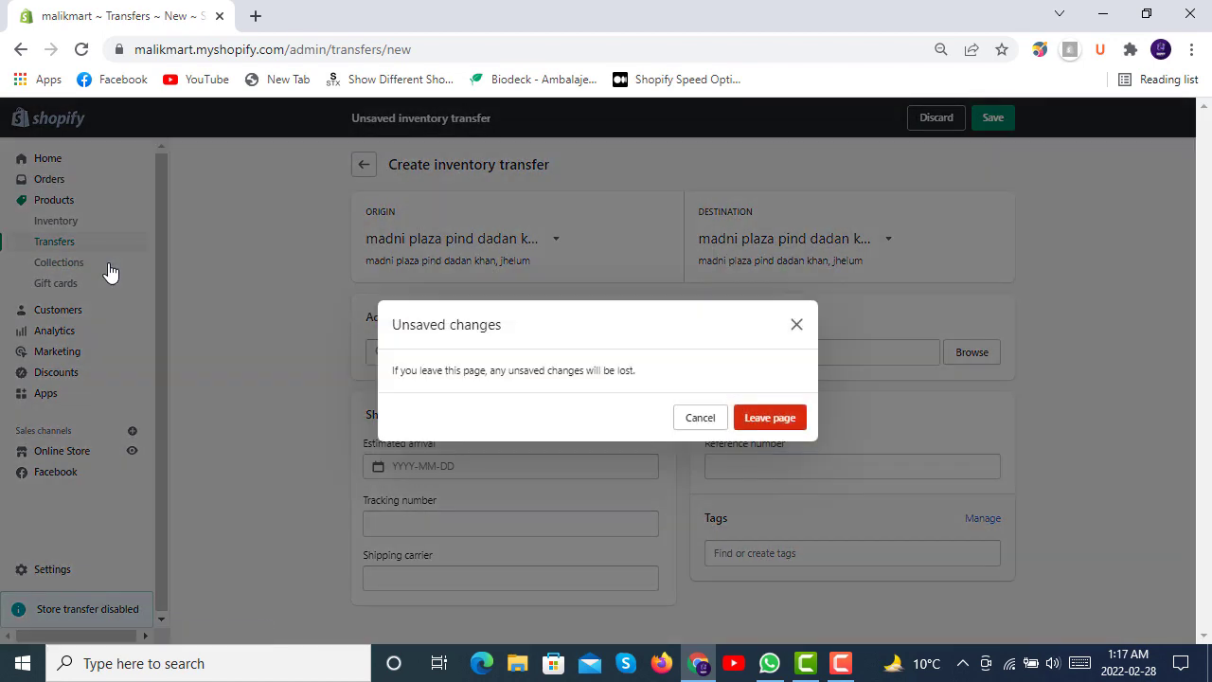
left_click(787, 425)
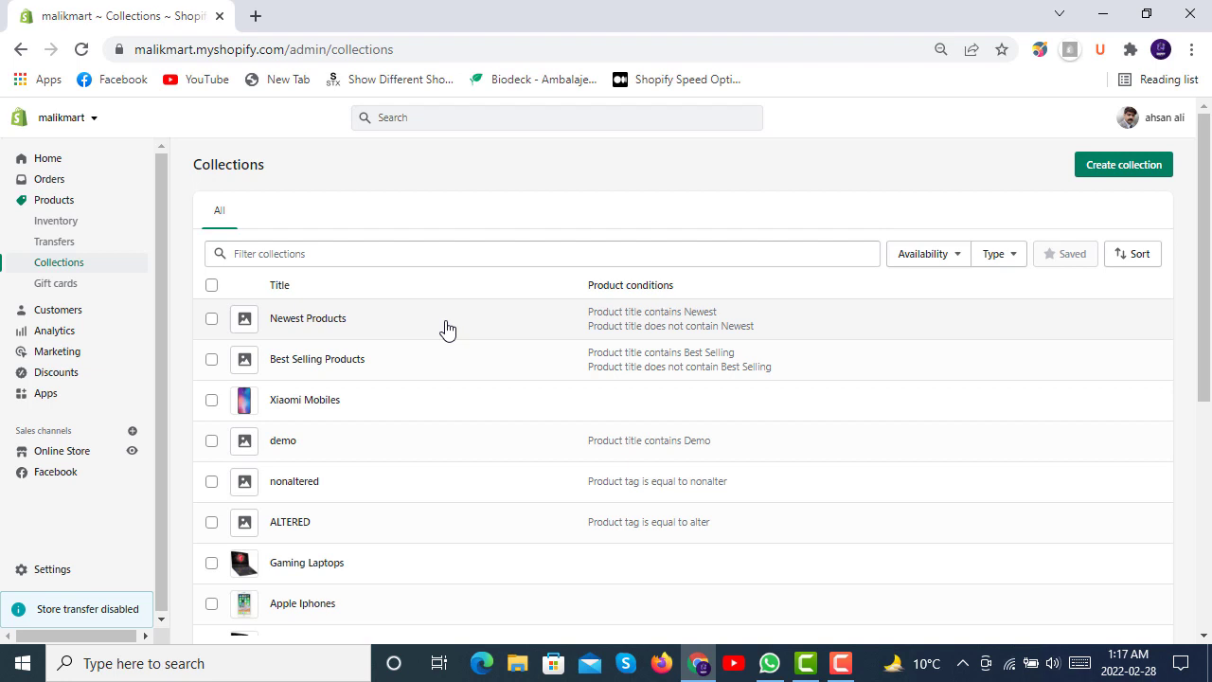
left_click(57, 287)
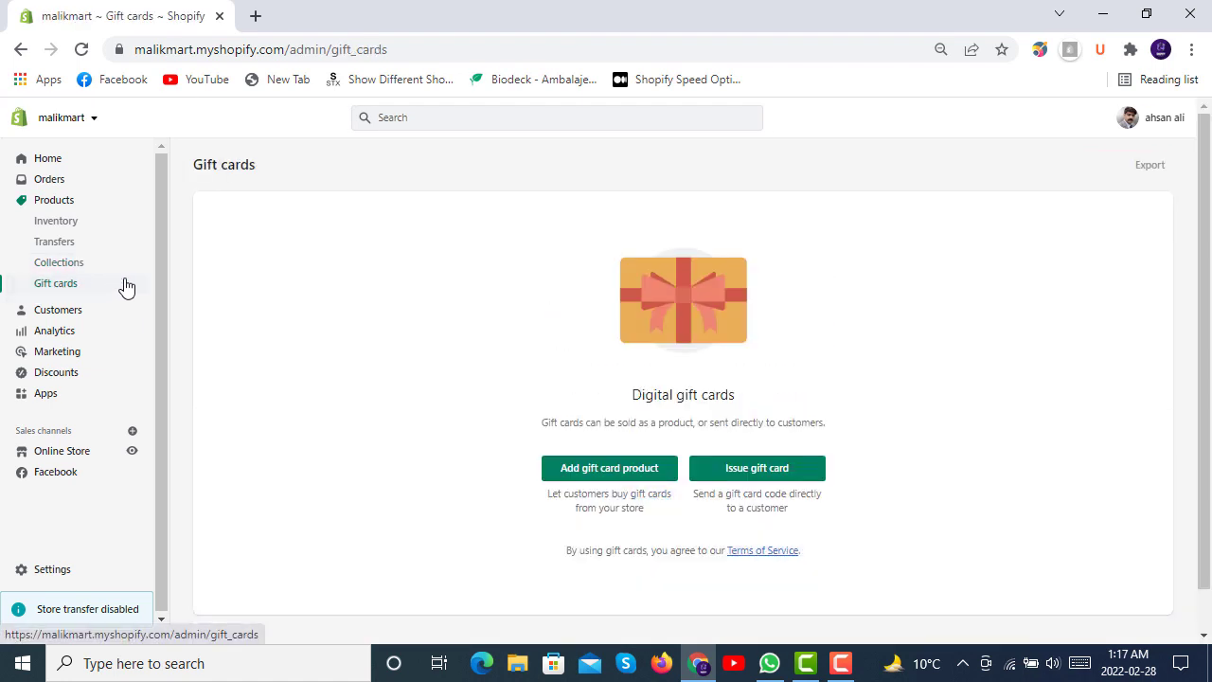
left_click(102, 266)
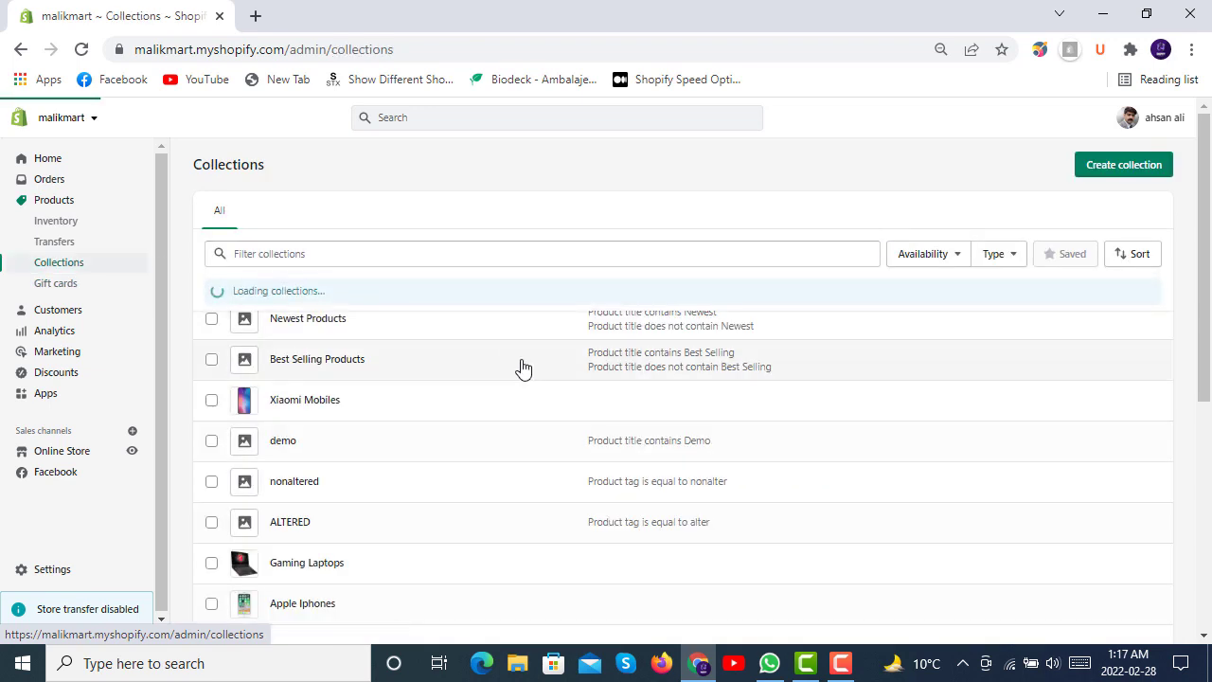